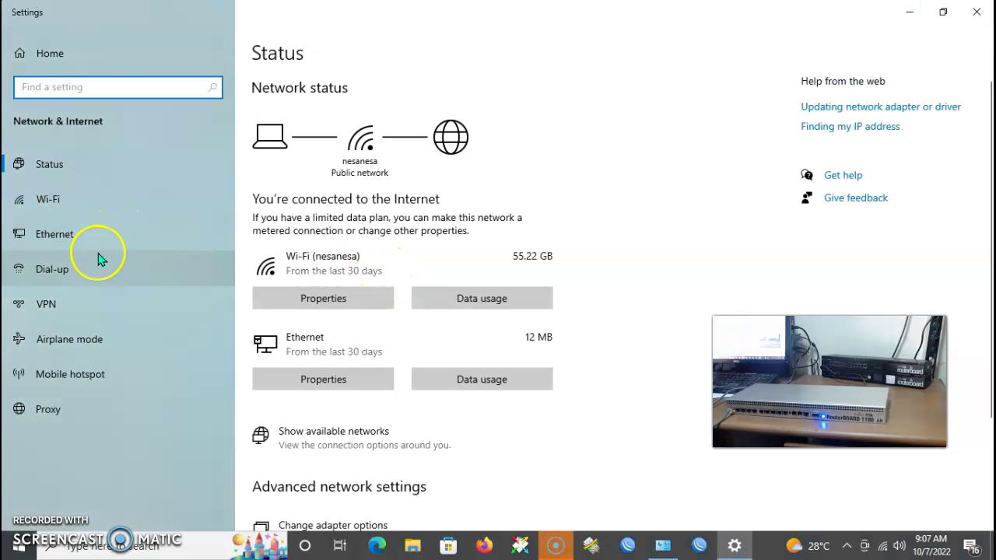
- Open the Ethernet connection's status from the network adapter options and dismiss the Windows license notice
{"action": "left_click", "coordinate": [123, 246]}
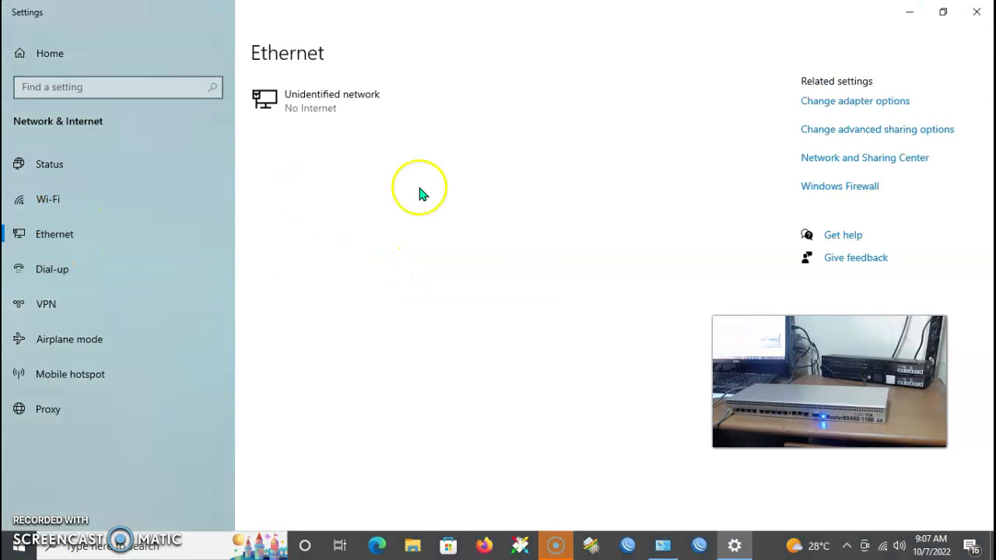
{"action": "left_click", "coordinate": [866, 103]}
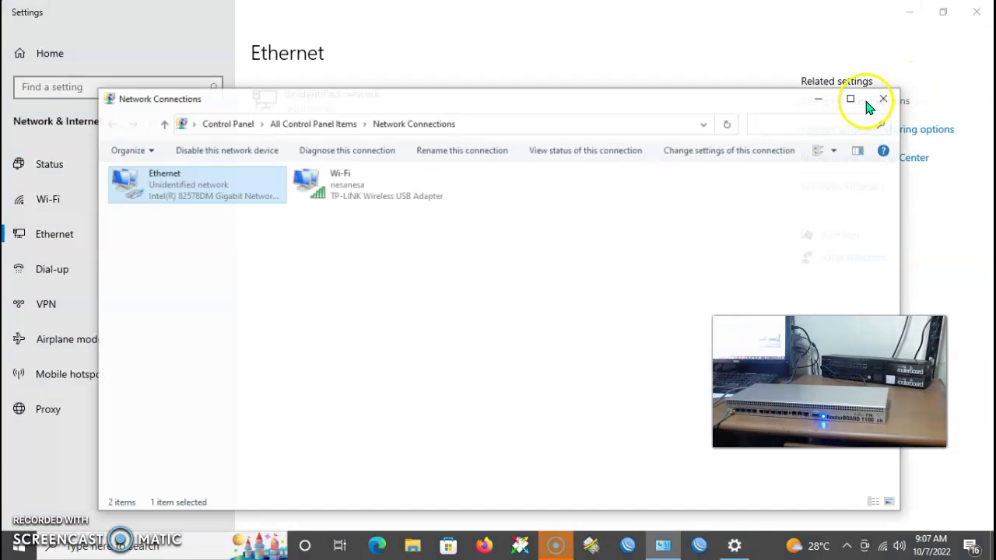
{"action": "double_click", "coordinate": [229, 192]}
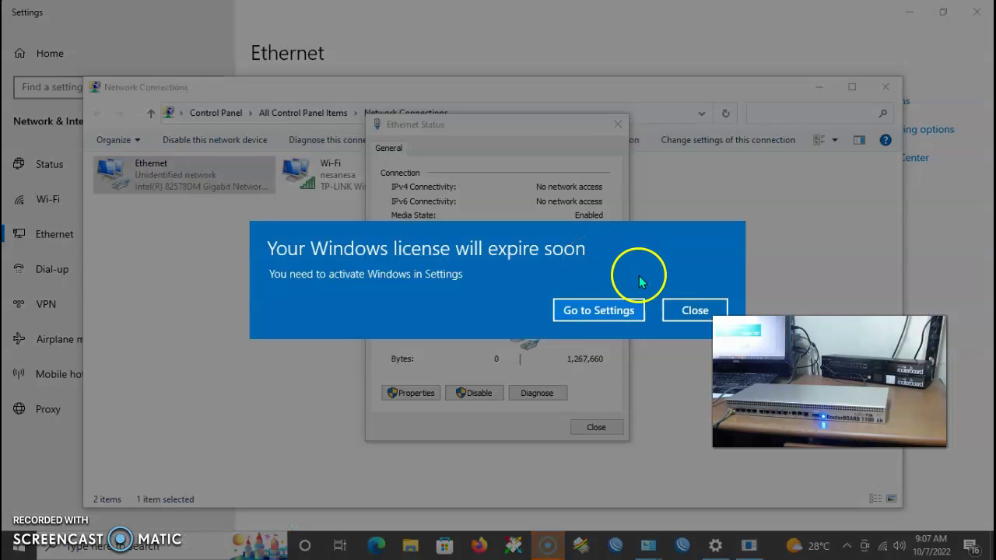
{"action": "left_click", "coordinate": [695, 310]}
{"action": "left_click", "coordinate": [694, 328]}
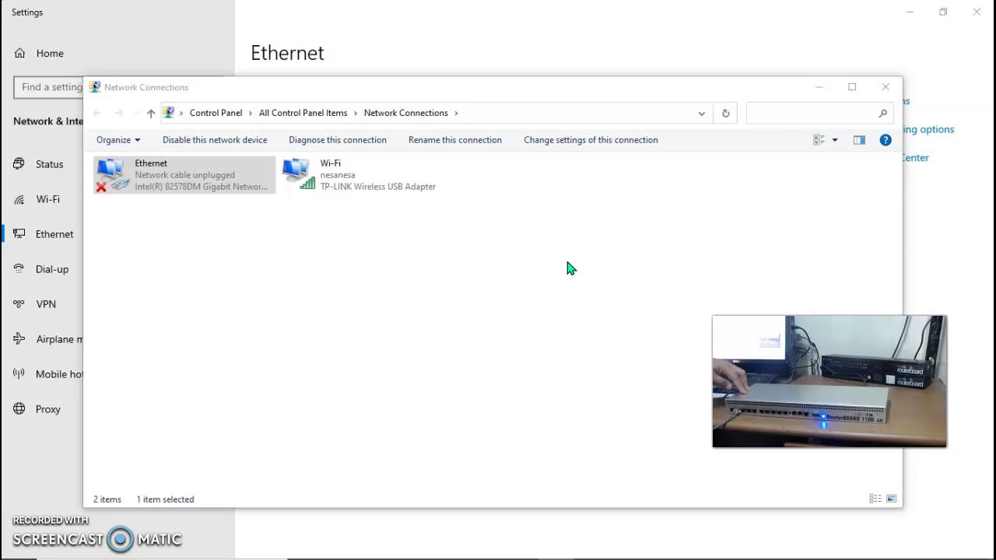
- Check the Ethernet connection's status for each router port the cable is plugged into, dismissing the Windows license notice whenever it interrupts
{"action": "double_click", "coordinate": [230, 190]}
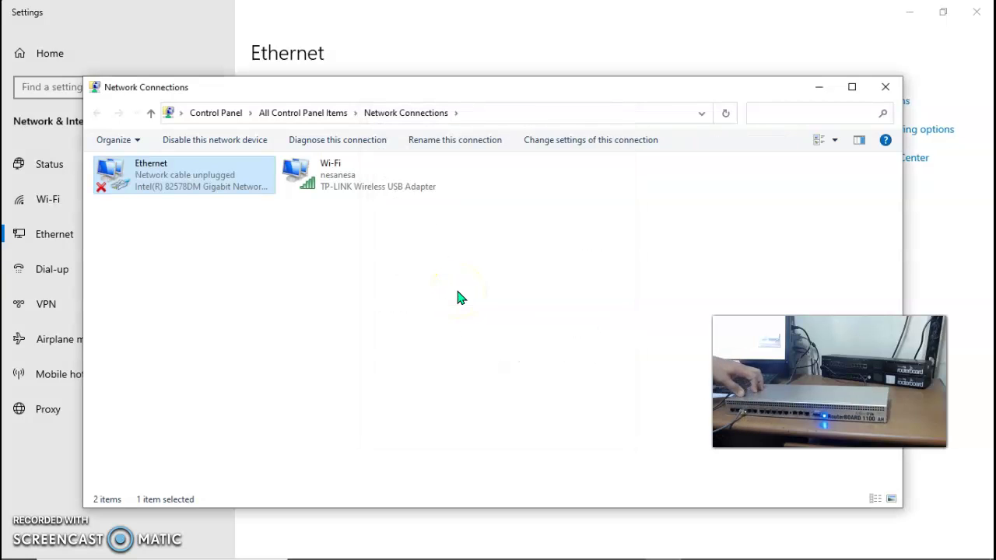
{"action": "double_click", "coordinate": [236, 189]}
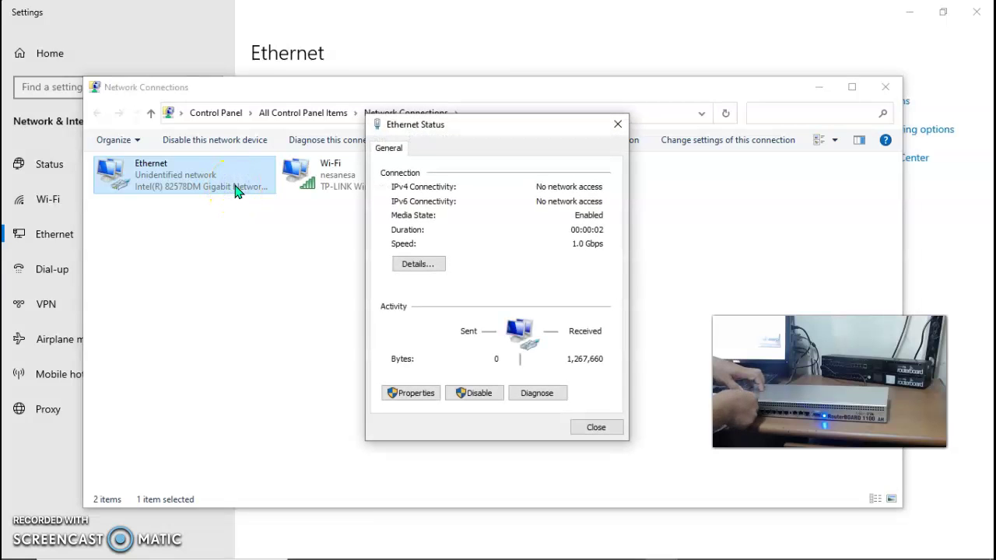
{"action": "left_click", "coordinate": [235, 141]}
{"action": "left_click", "coordinate": [211, 185]}
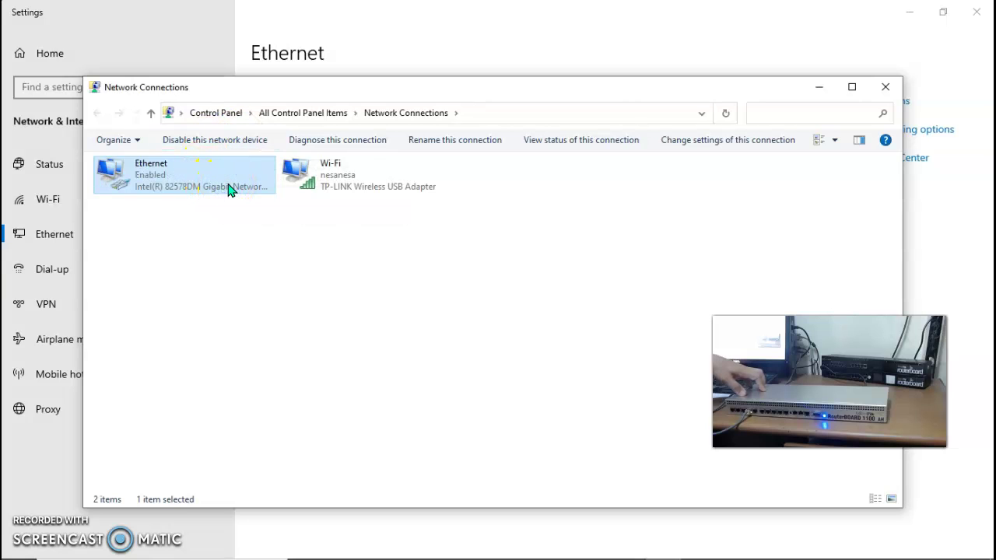
{"action": "double_click", "coordinate": [229, 187]}
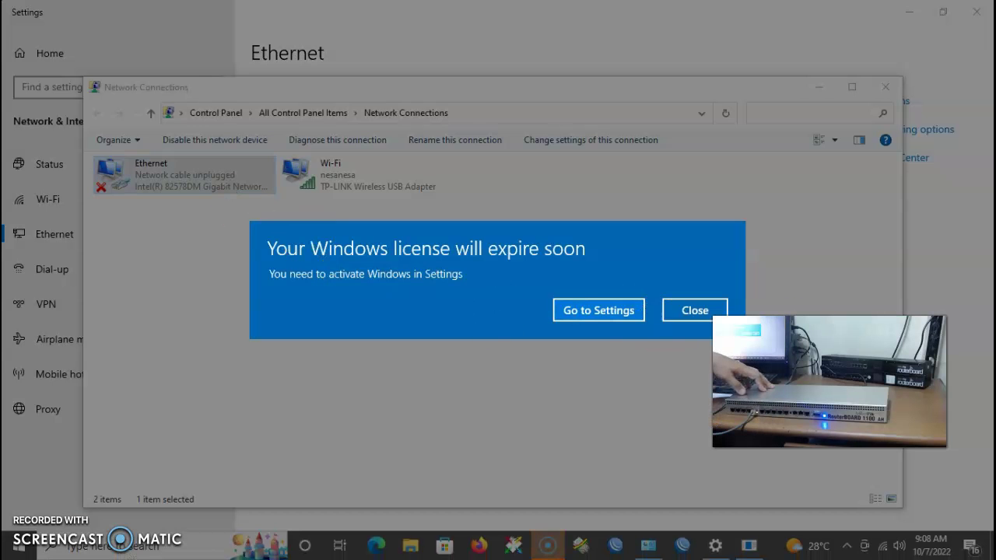
{"action": "left_click", "coordinate": [681, 315]}
{"action": "left_click", "coordinate": [691, 311]}
{"action": "double_click", "coordinate": [220, 184]}
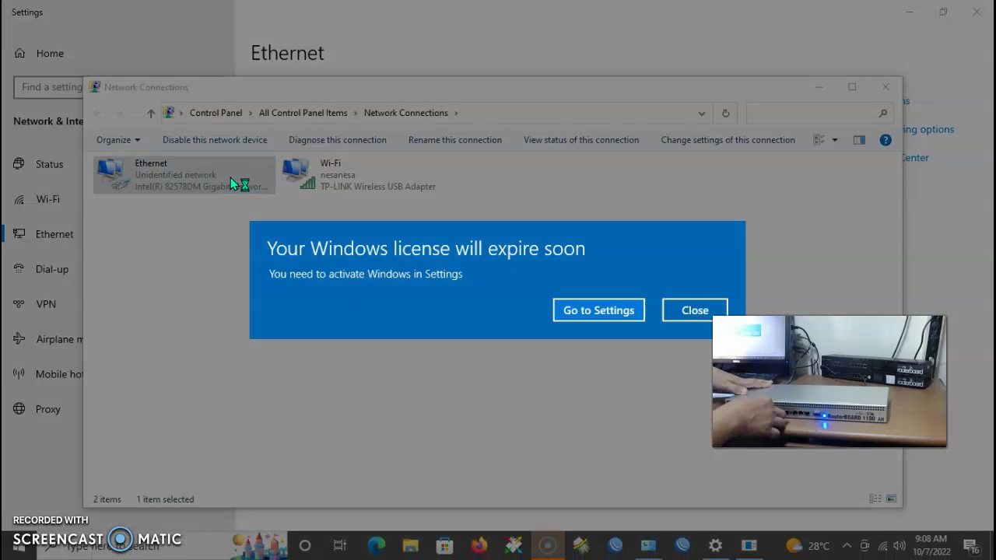
{"action": "left_click", "coordinate": [695, 310]}
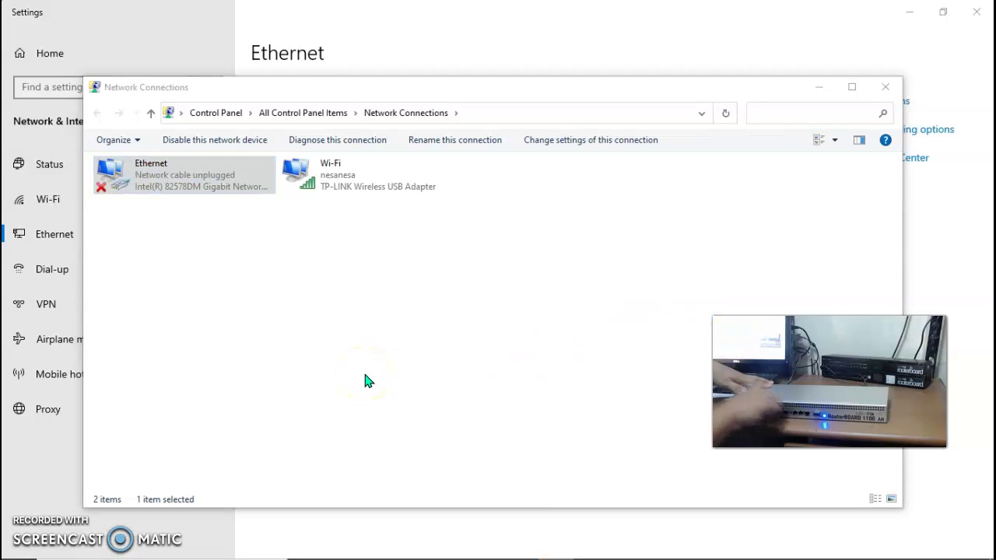
{"action": "double_click", "coordinate": [265, 194]}
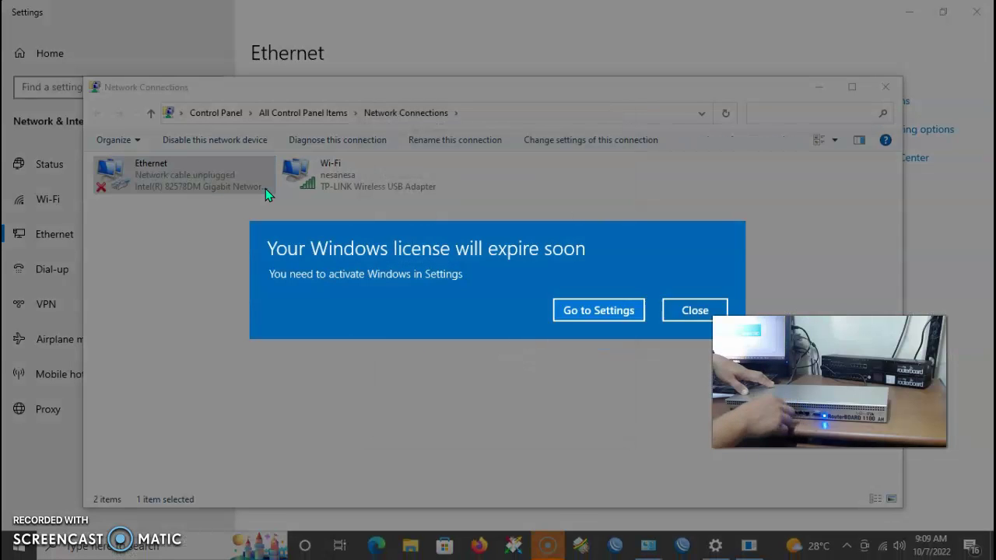
{"action": "left_click", "coordinate": [685, 312]}
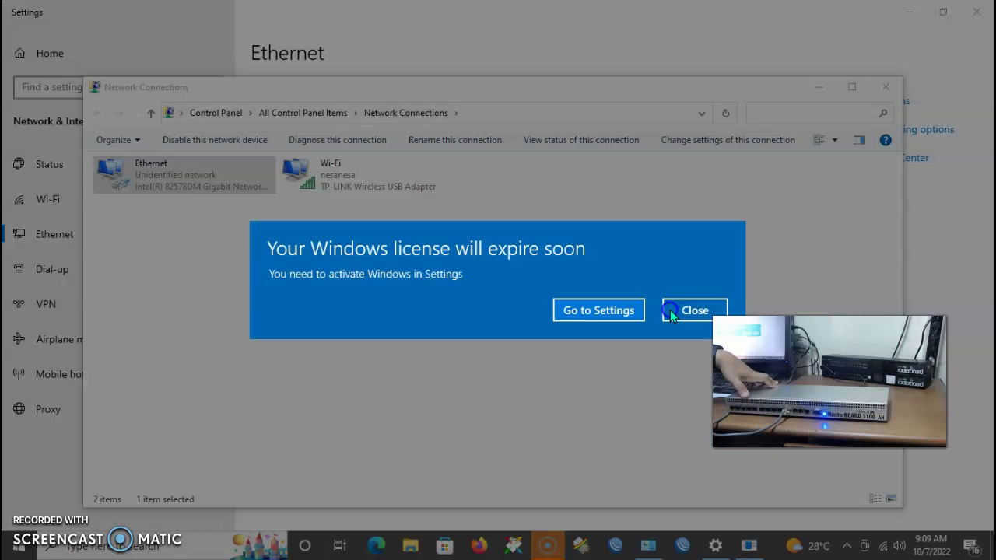
{"action": "left_click", "coordinate": [670, 310]}
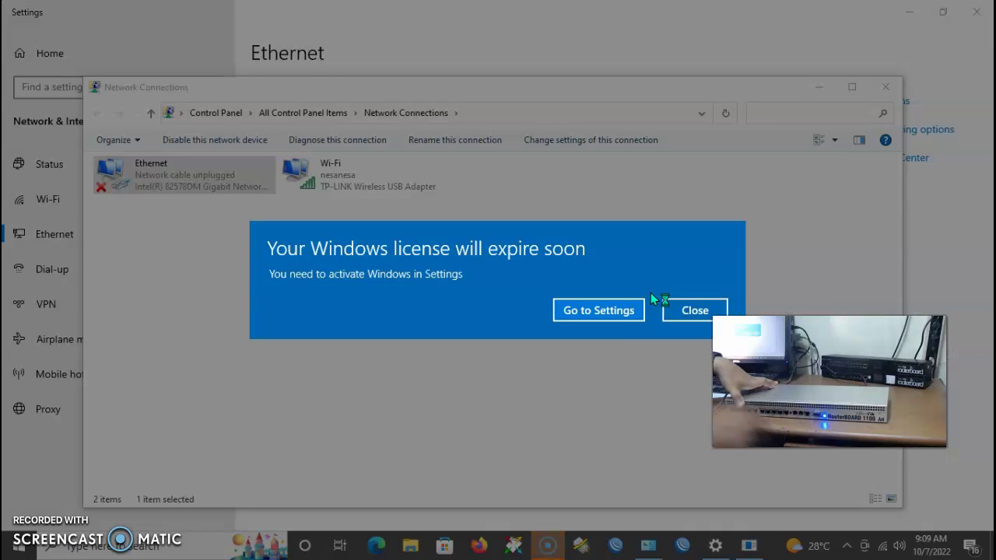
{"action": "left_click", "coordinate": [698, 311]}
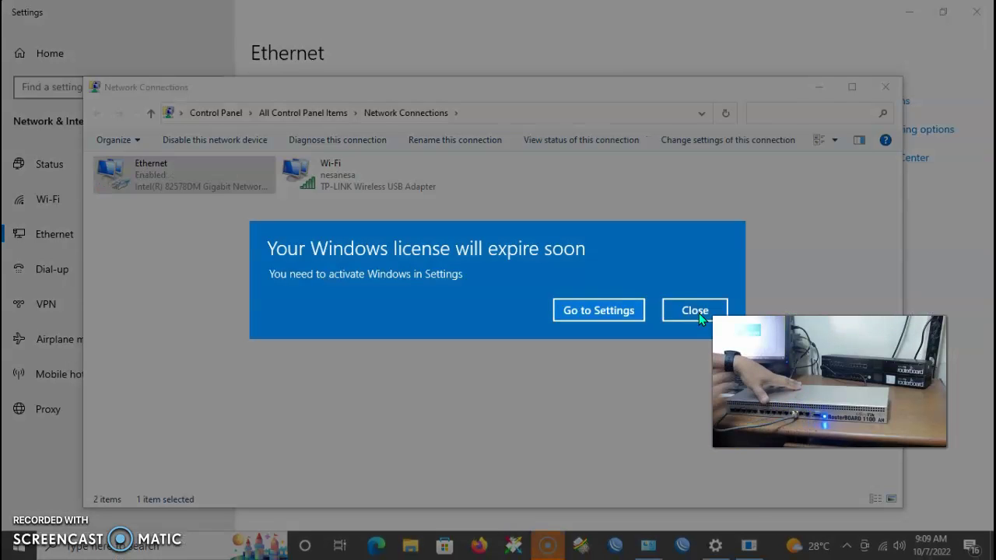
{"action": "left_click", "coordinate": [695, 310]}
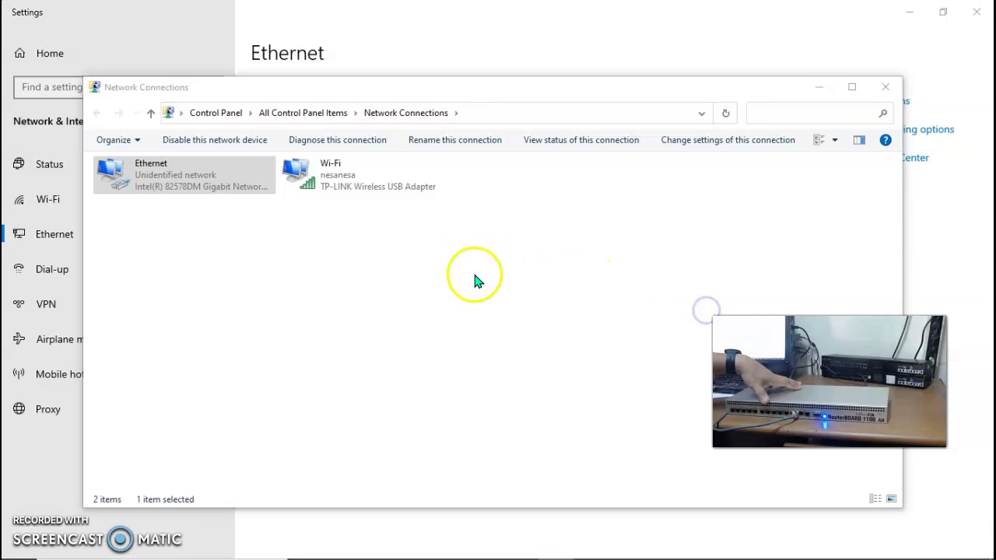
{"action": "double_click", "coordinate": [253, 194]}
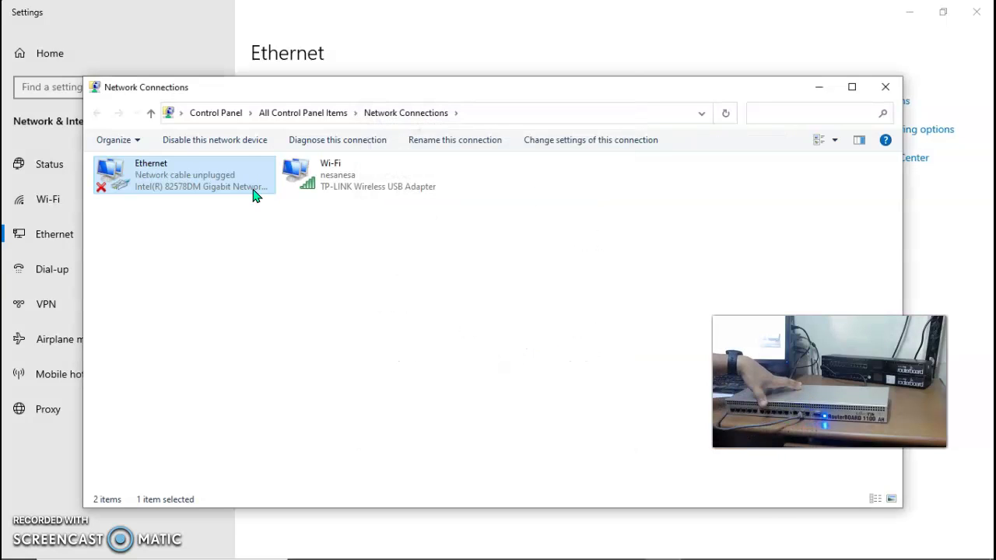
{"action": "double_click", "coordinate": [242, 188]}
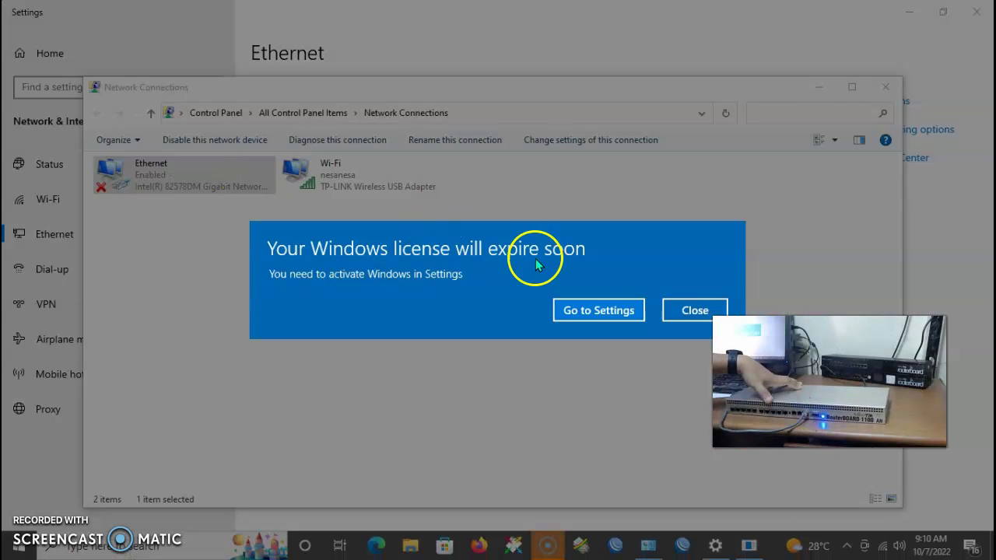
{"action": "left_click", "coordinate": [694, 311]}
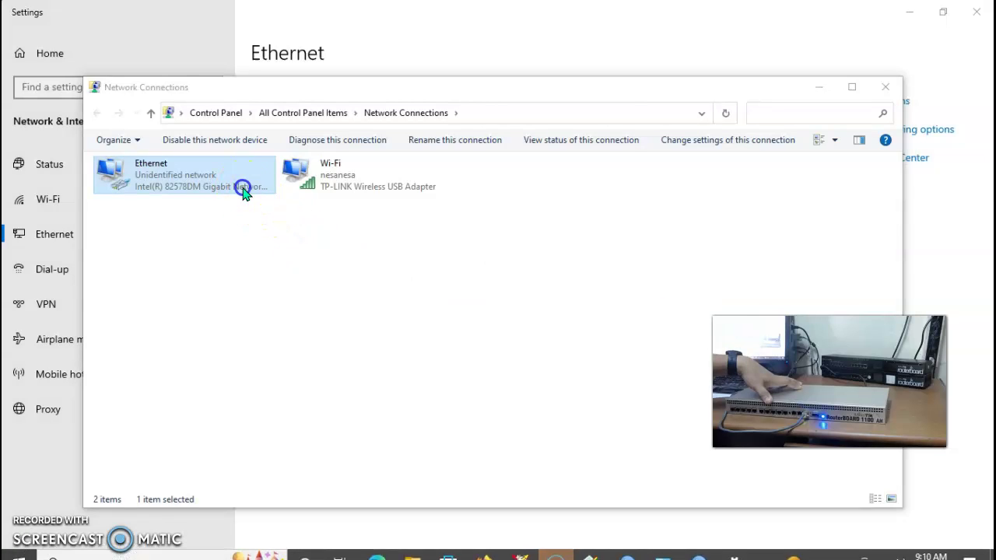
{"action": "double_click", "coordinate": [243, 190]}
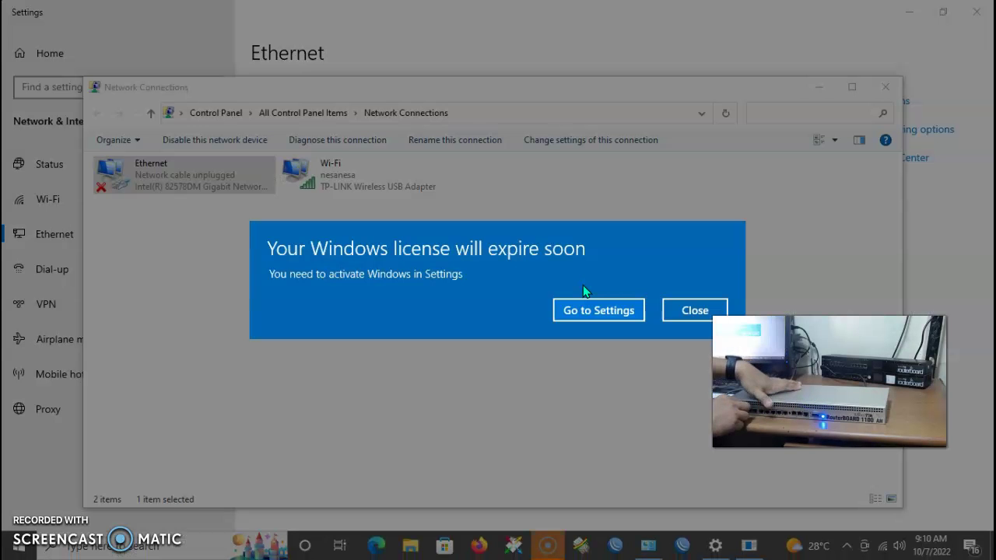
{"action": "left_click", "coordinate": [674, 310]}
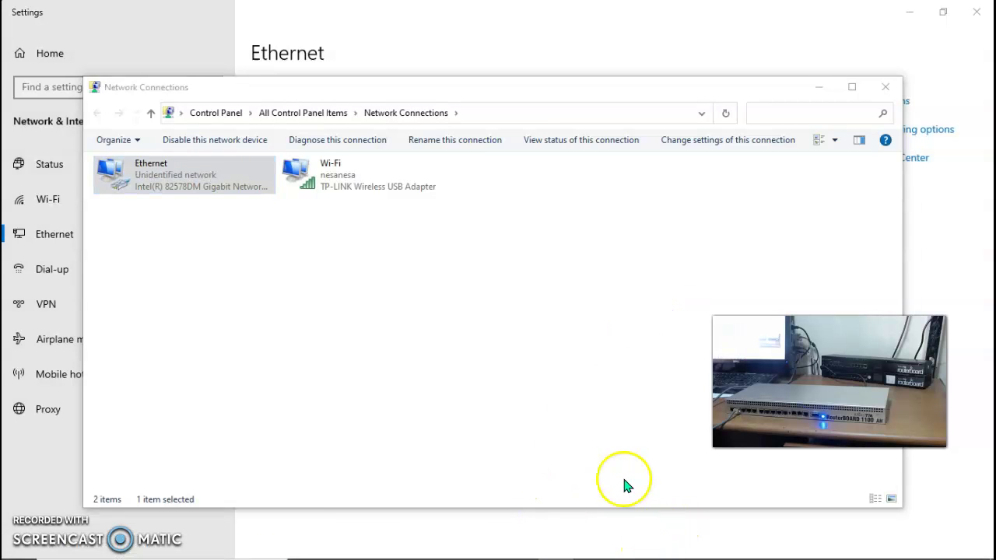
- Examine the Ethernet adapter's Internet Protocol Version 4 address settings, accept them as they are, and dismiss the license notices
{"action": "left_click", "coordinate": [244, 179]}
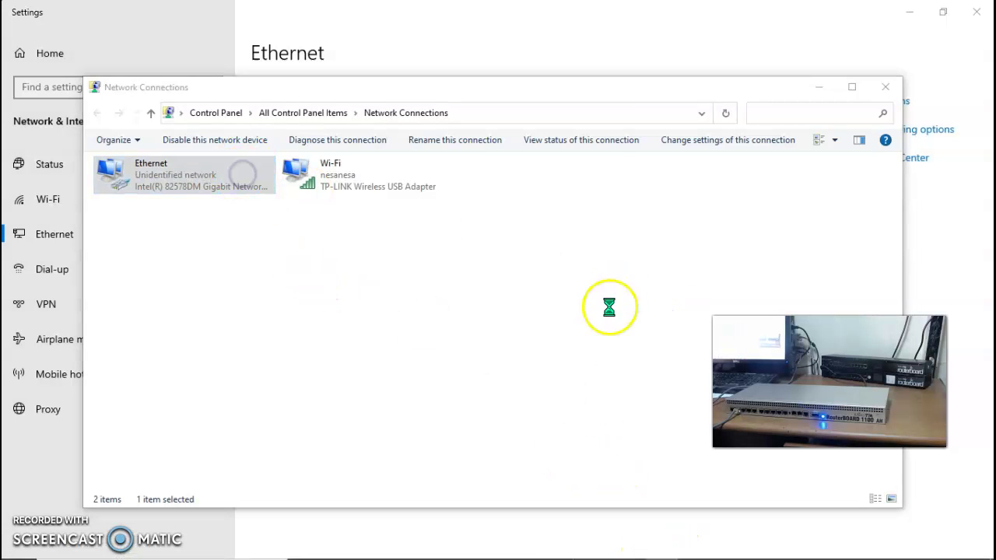
{"action": "left_click", "coordinate": [418, 393]}
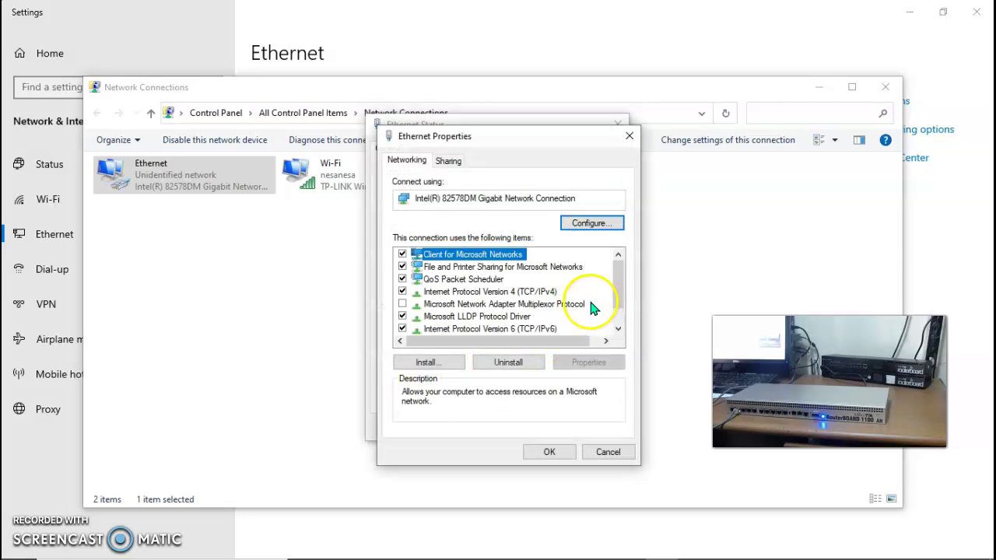
{"action": "double_click", "coordinate": [568, 292]}
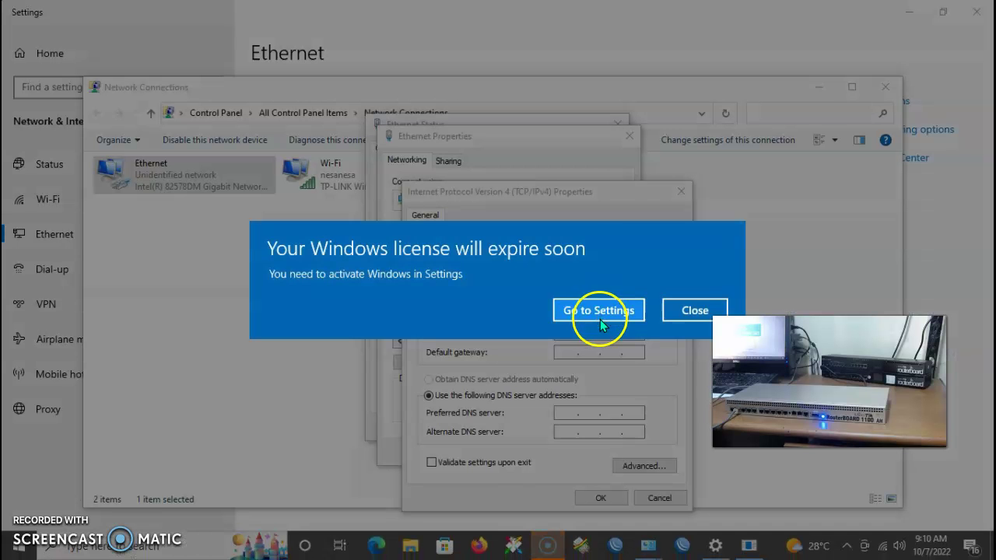
{"action": "left_click", "coordinate": [694, 309]}
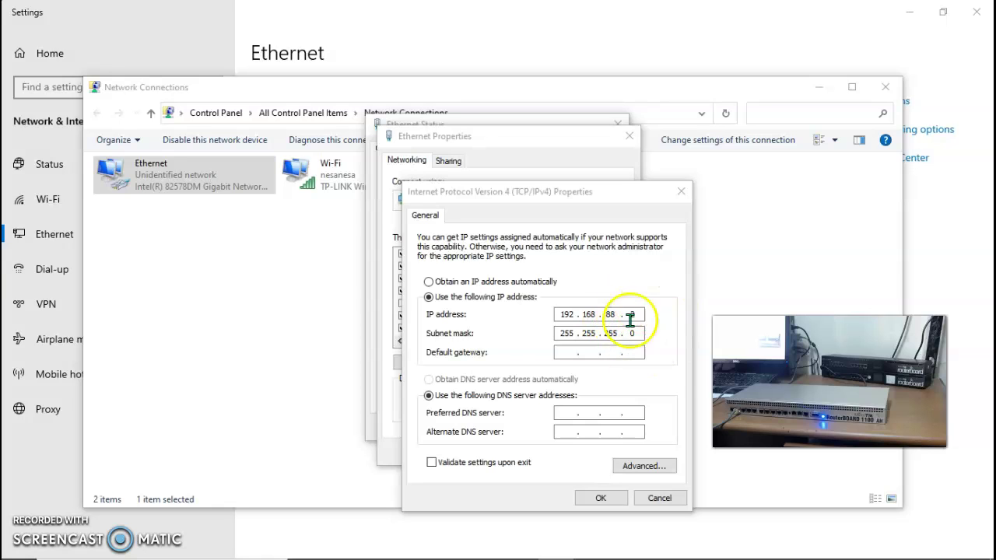
{"action": "left_click", "coordinate": [603, 500]}
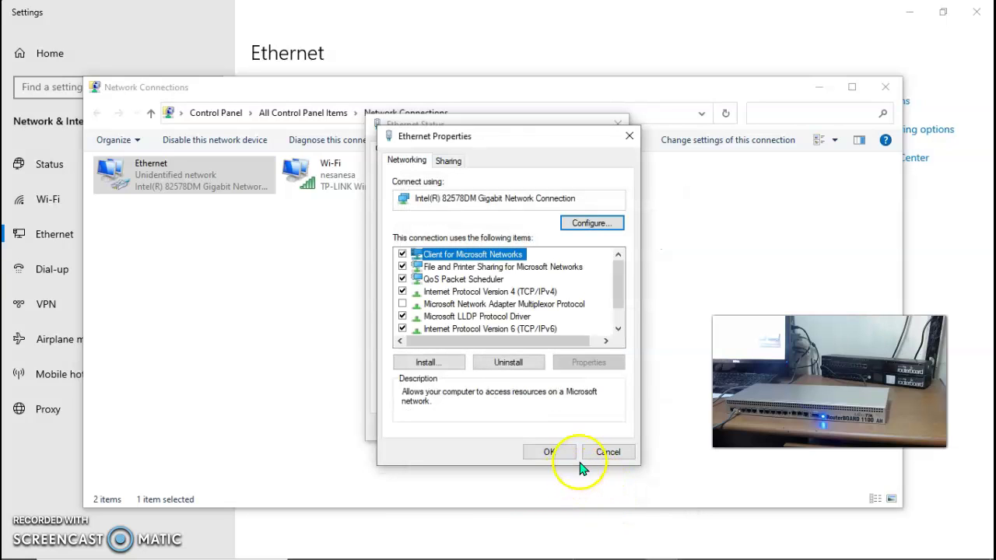
{"action": "left_click", "coordinate": [557, 454]}
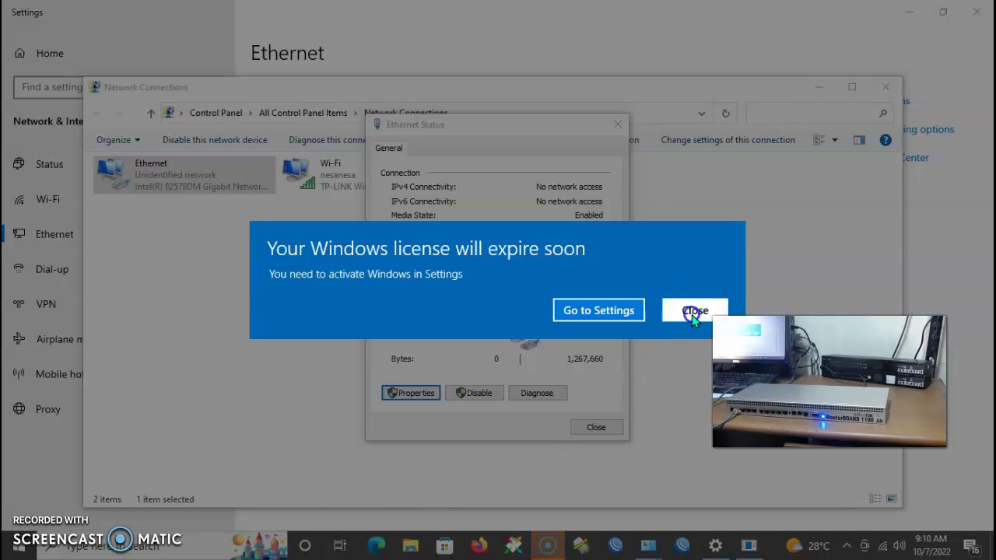
{"action": "left_click", "coordinate": [694, 311]}
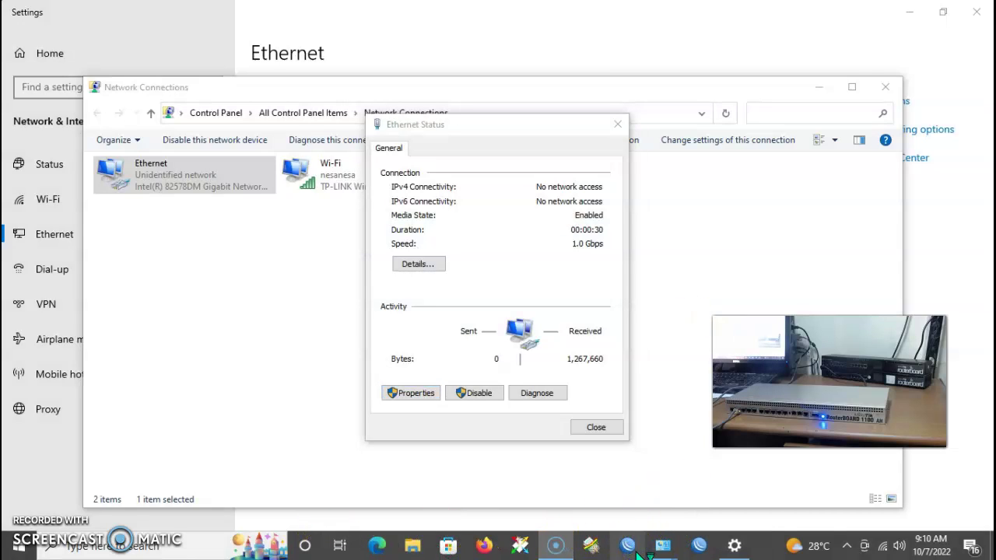
- Switch to MikroTik WinBox Loader and try to connect to the router at 192.168.88.1
{"action": "left_click", "coordinate": [635, 550]}
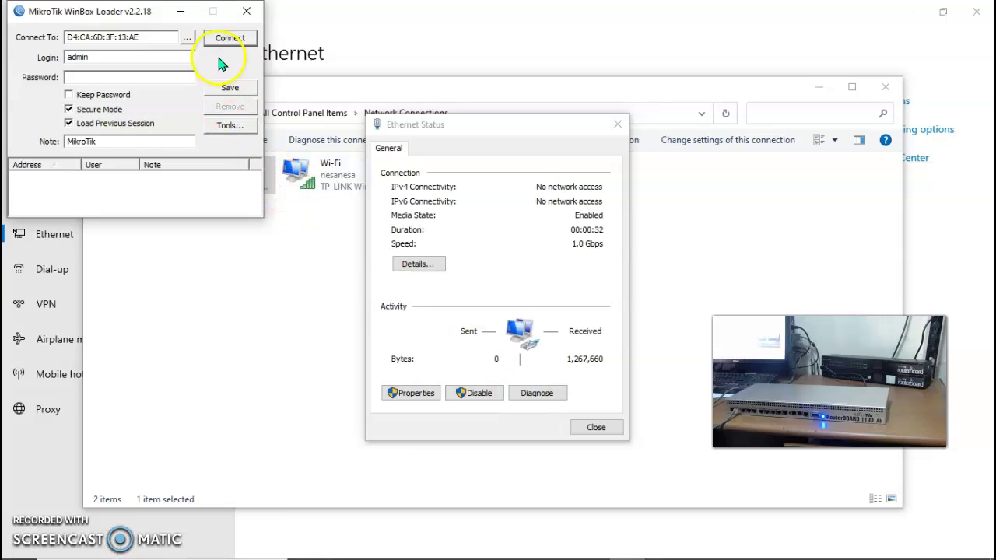
{"action": "left_click_drag", "start_coordinate": [169, 41], "coordinate": [42, 42]}
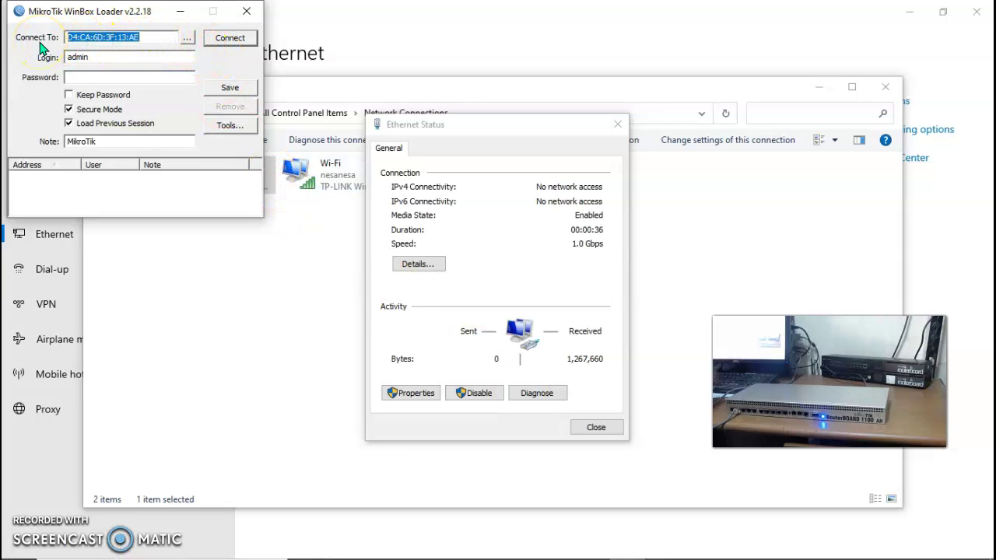
{"action": "type", "text": "19"}
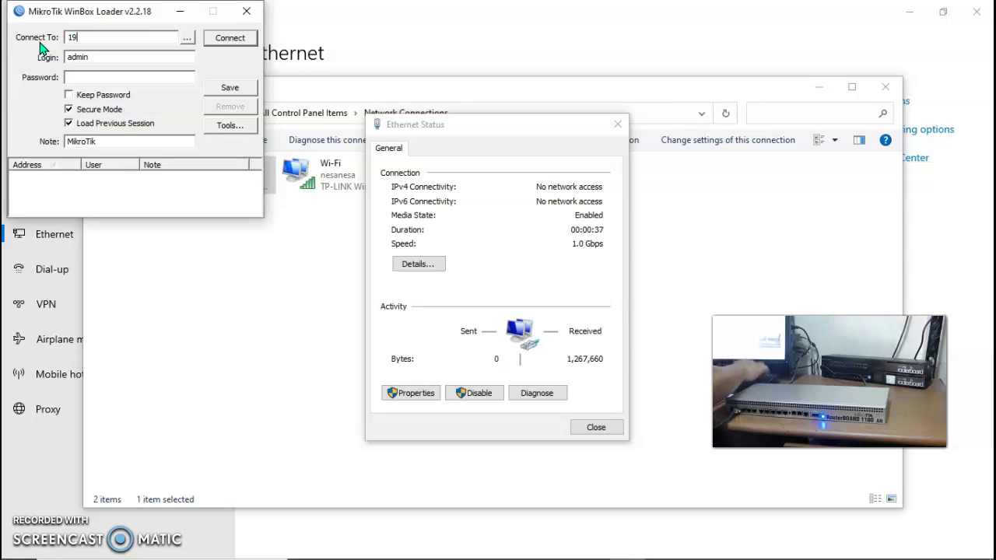
{"action": "type", "text": "2.168.88.1"}
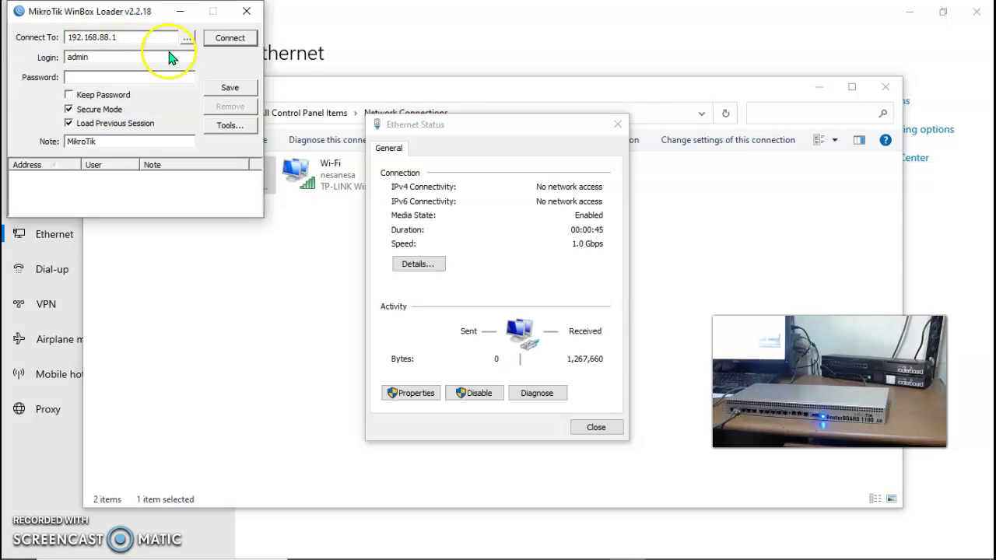
{"action": "left_click", "coordinate": [228, 39]}
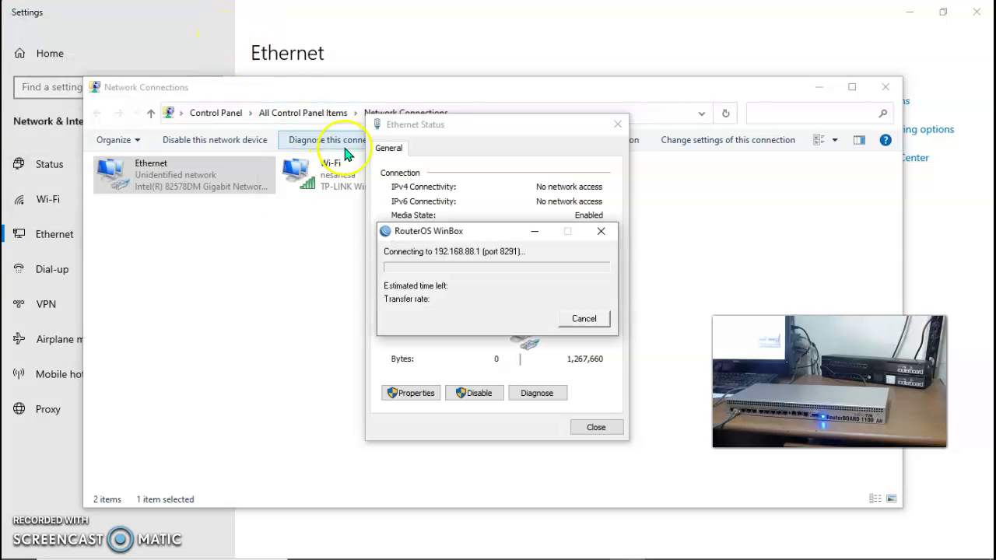
{"action": "left_click", "coordinate": [584, 319]}
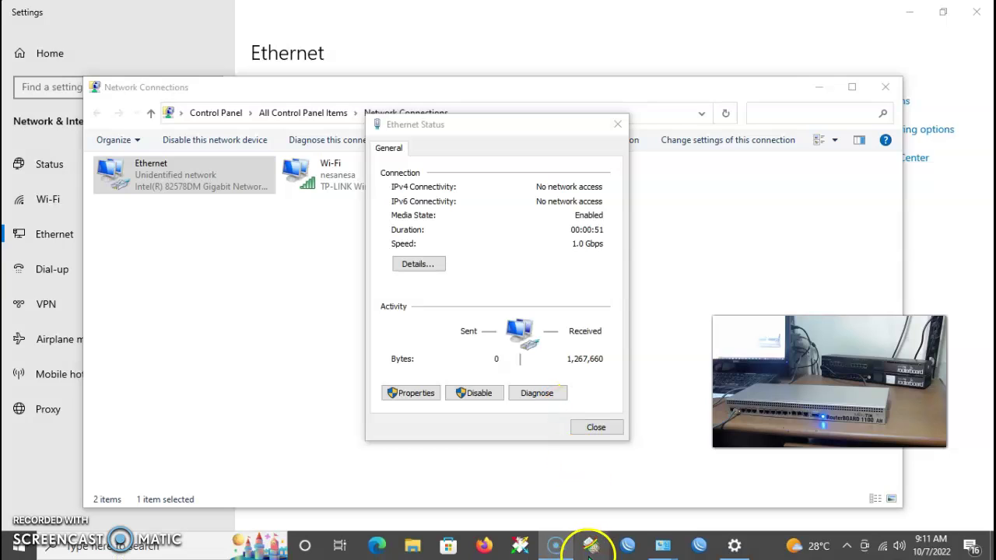
- Switch to MikroTik WinBox Loader and connect to the discovered router by its MAC address D4:CA:6D:3F:13:AF with login admin and a blank password
{"action": "left_click", "coordinate": [590, 545]}
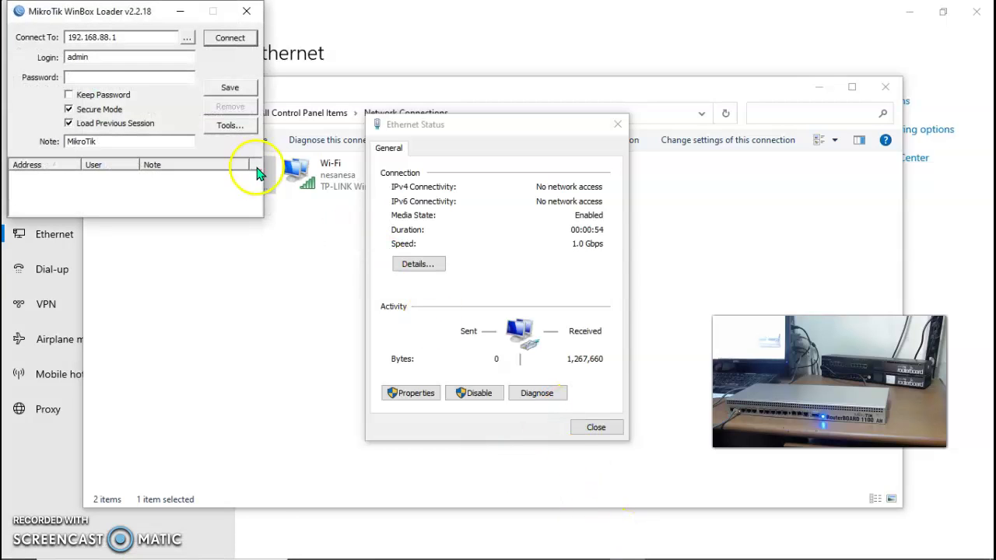
{"action": "left_click", "coordinate": [187, 38]}
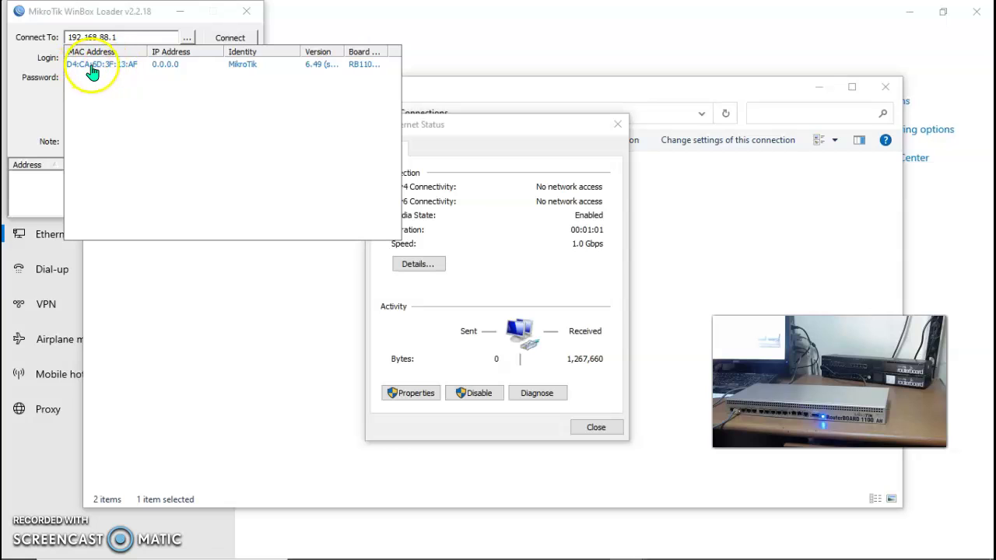
{"action": "left_click", "coordinate": [94, 70]}
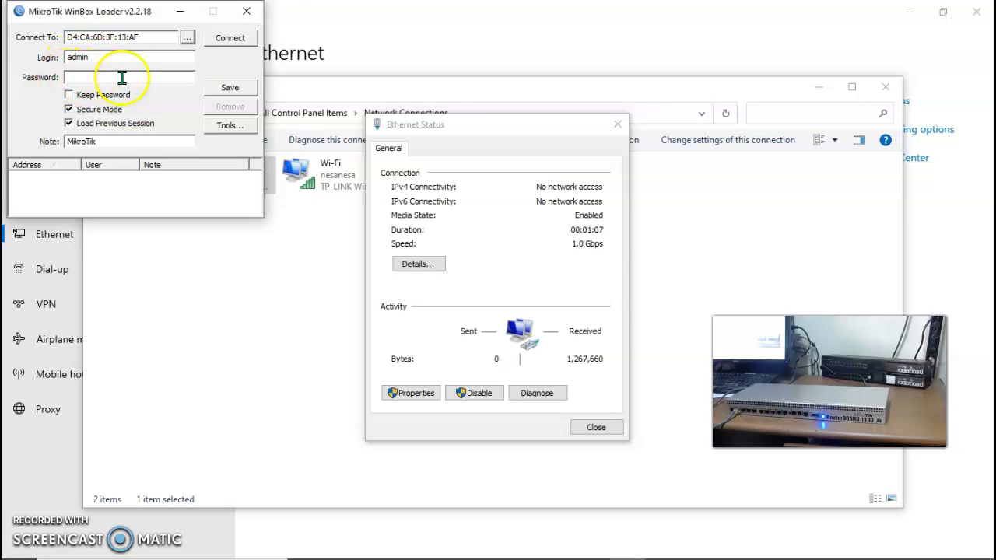
{"action": "left_click", "coordinate": [231, 45]}
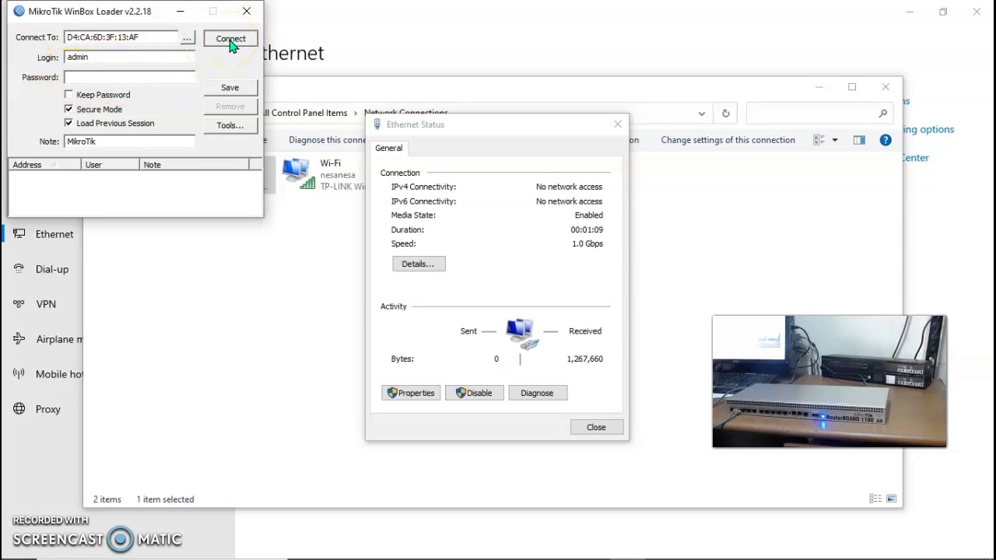
{"action": "left_click", "coordinate": [547, 244]}
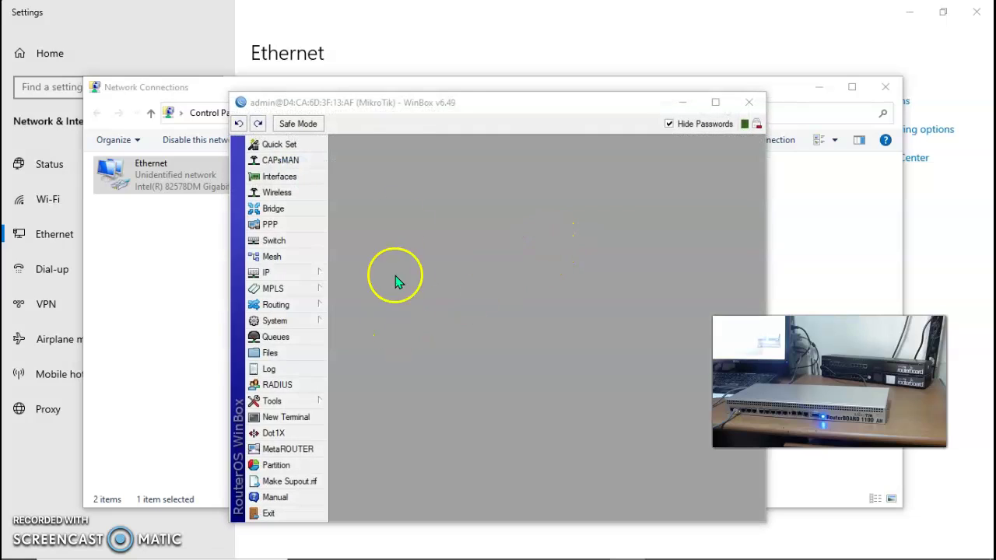
- Maximize the router's WinBox session window and open the system Resources information
{"action": "left_click", "coordinate": [715, 102]}
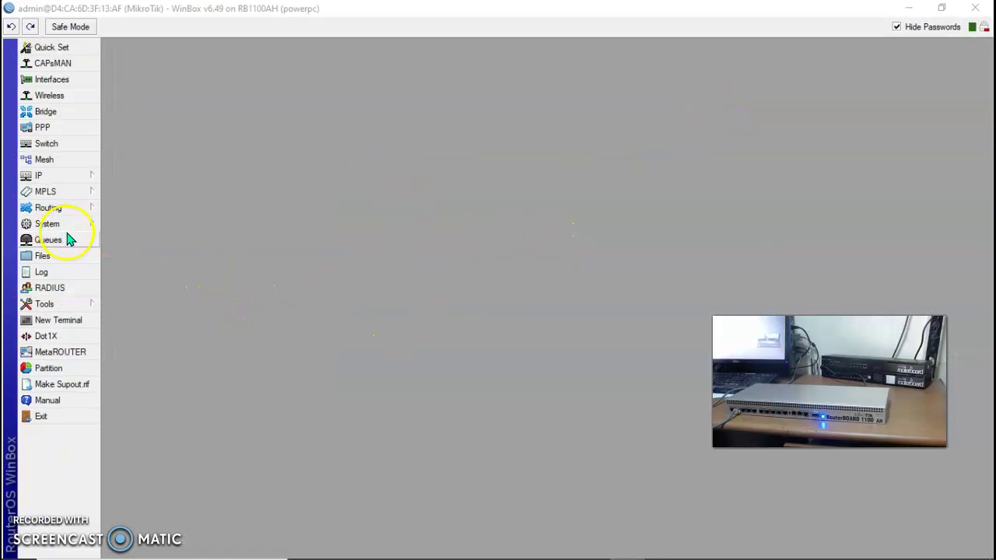
{"action": "left_click", "coordinate": [90, 226]}
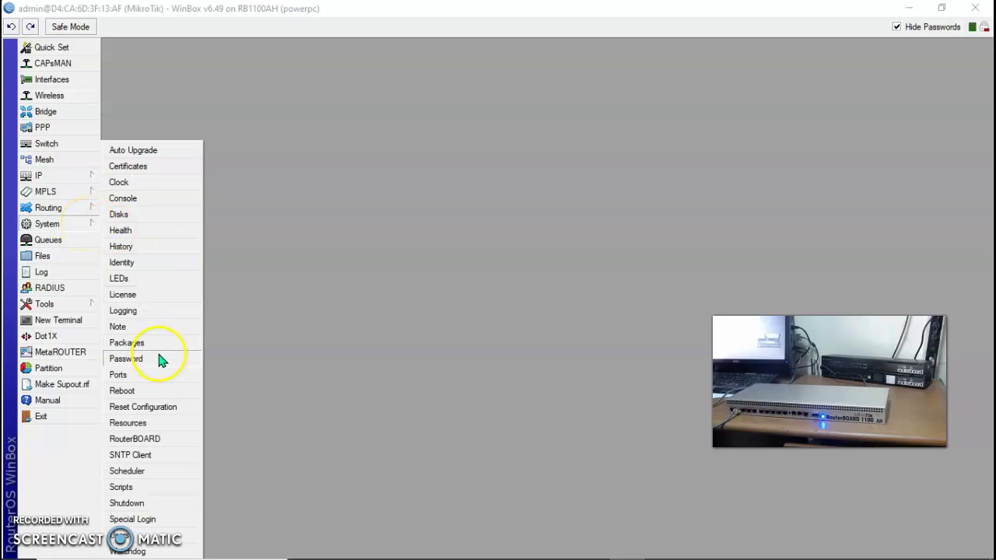
{"action": "left_click", "coordinate": [147, 424]}
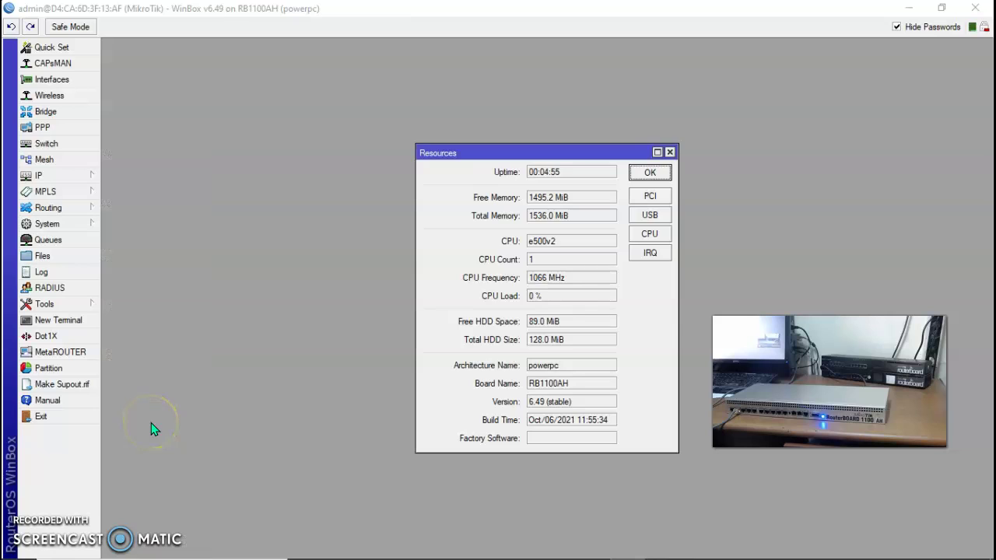